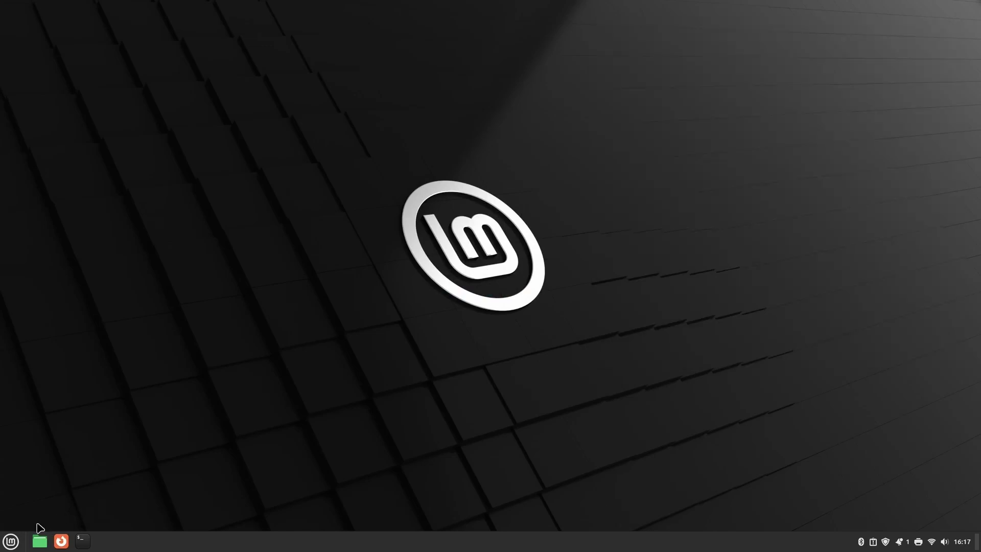
# Open the Cinnamon application menu from the taskbar Menu button.
pyautogui.click(14, 539)
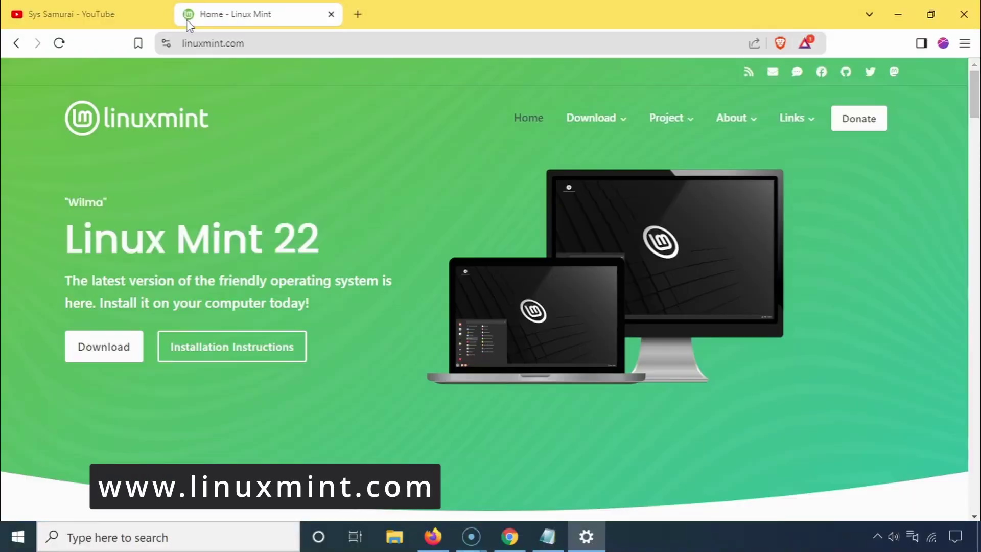
# Start the Linux Mint 22 Cinnamon Edition ISO download from the advancedhosters.com mirror.
pyautogui.click(105, 344)
pyautogui.moveTo(975, 174); pyautogui.dragTo(980, 392)
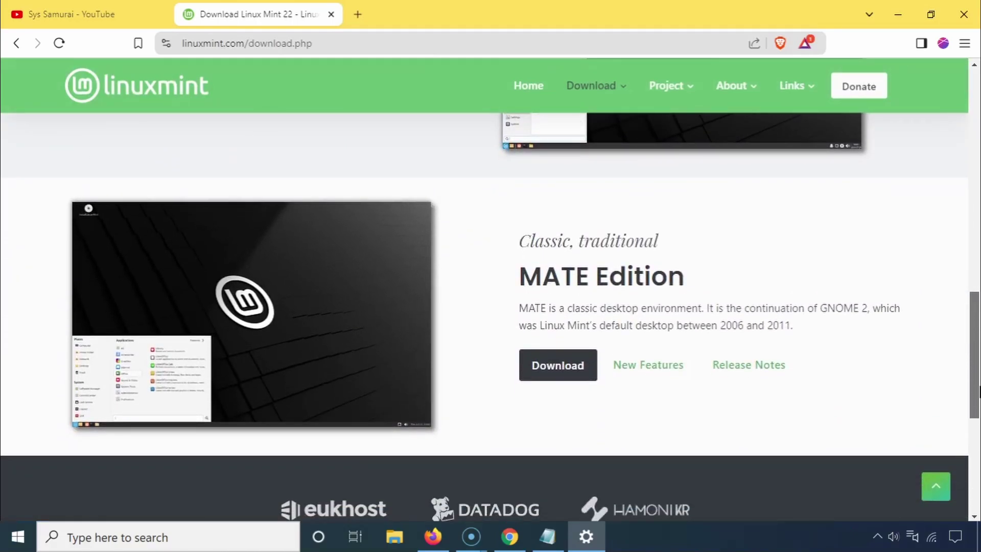
pyautogui.scroll(10, 975, 350)
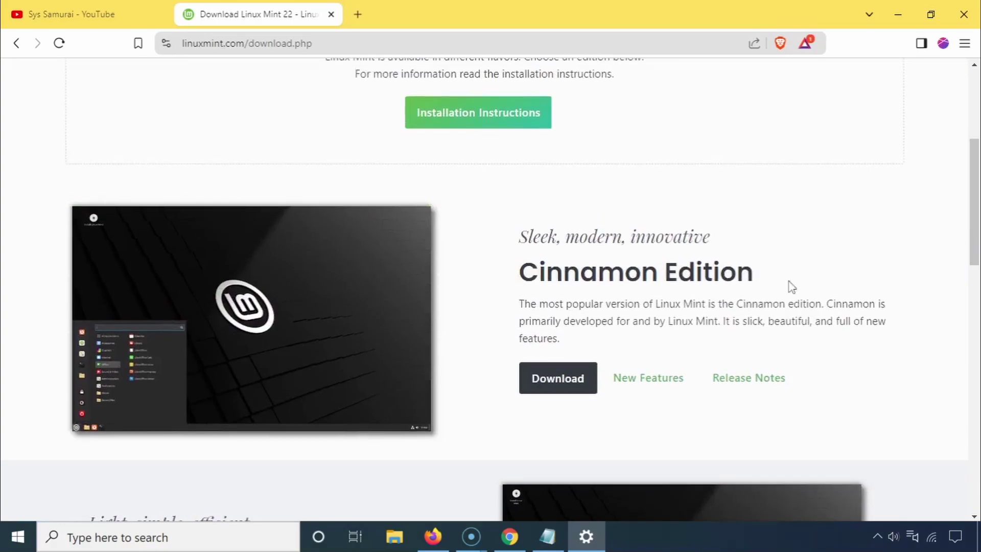
pyautogui.click(534, 394)
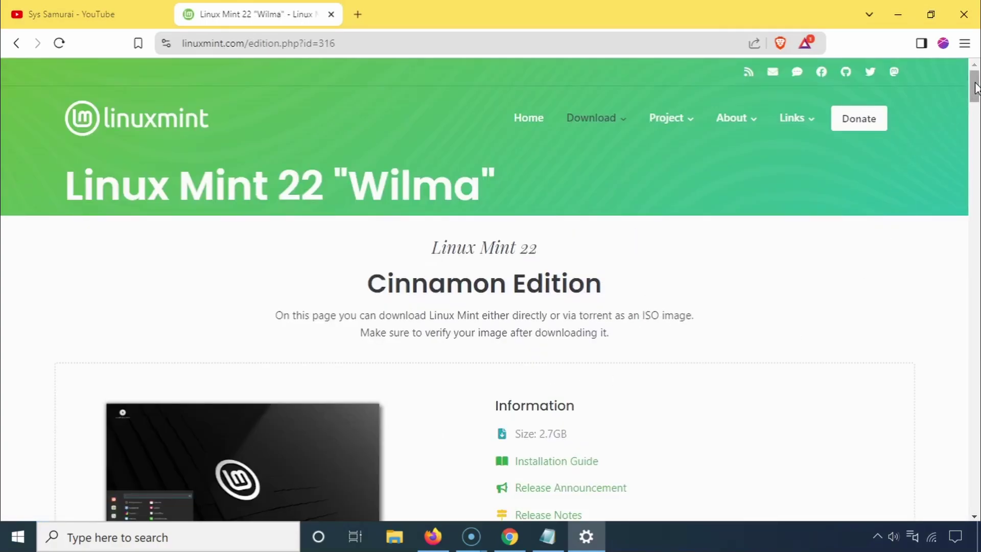
pyautogui.moveTo(975, 89); pyautogui.dragTo(974, 149)
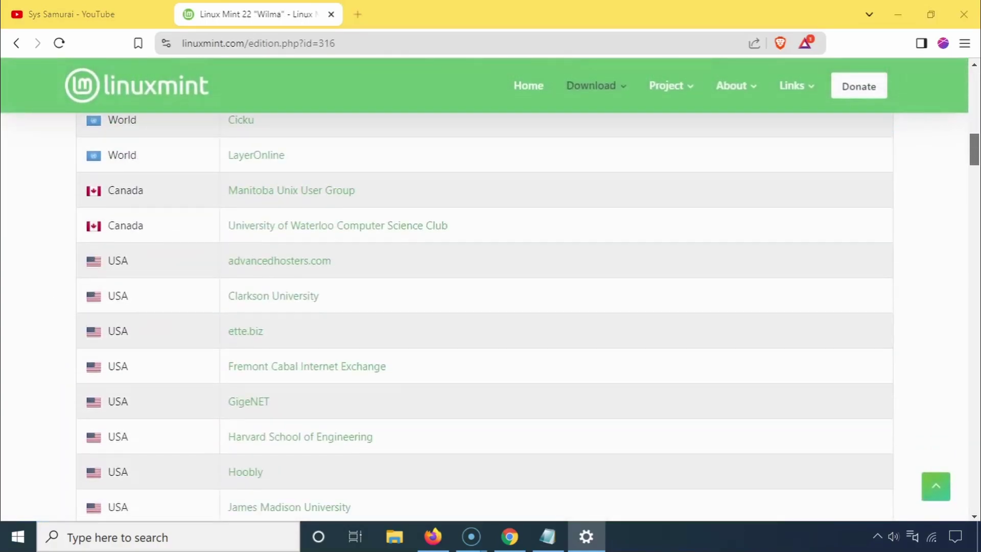
pyautogui.click(290, 265)
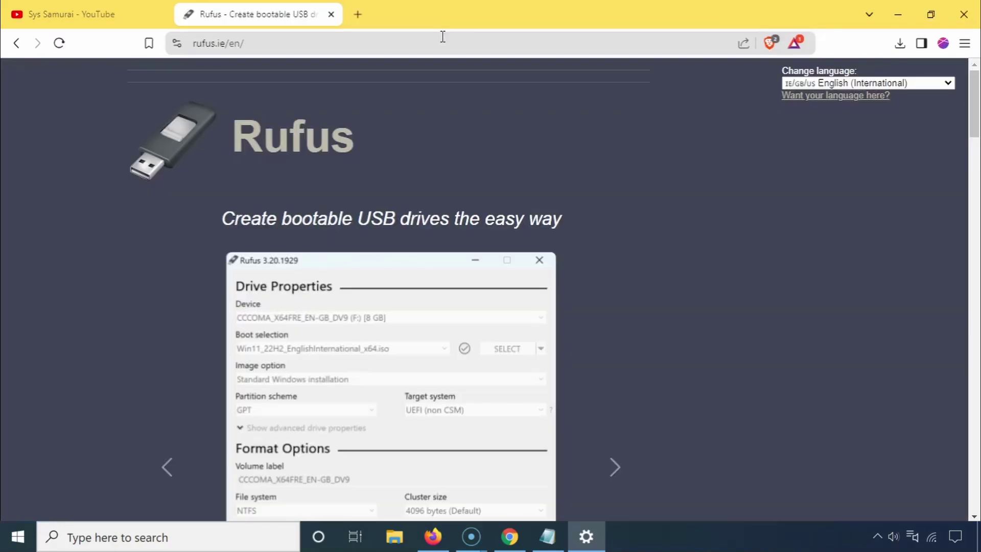
# Download rufus-4.5.exe from rufus.ie and launch it from the Linux folder.
pyautogui.scroll(-4, 146, 307)
pyautogui.scroll(-9, 86, 329)
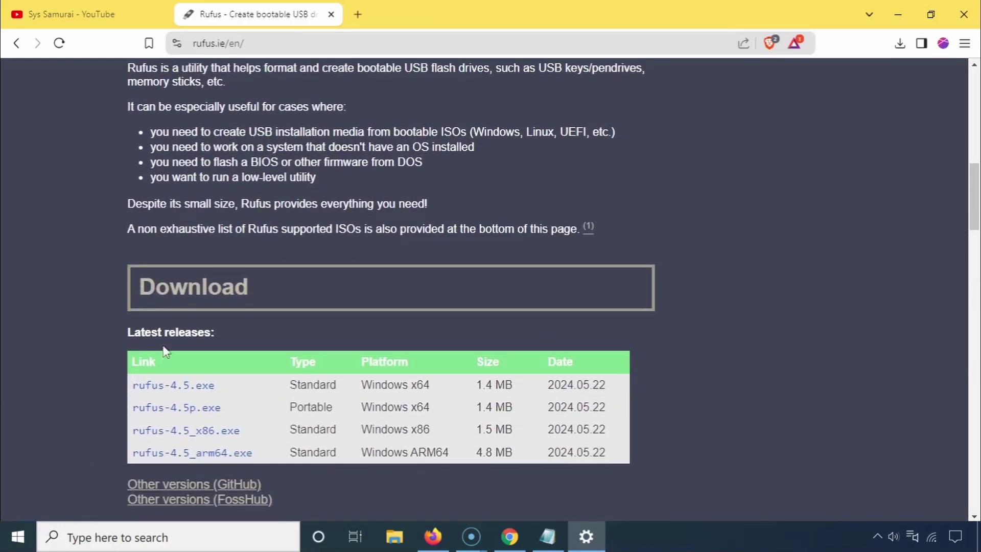
pyautogui.click(186, 389)
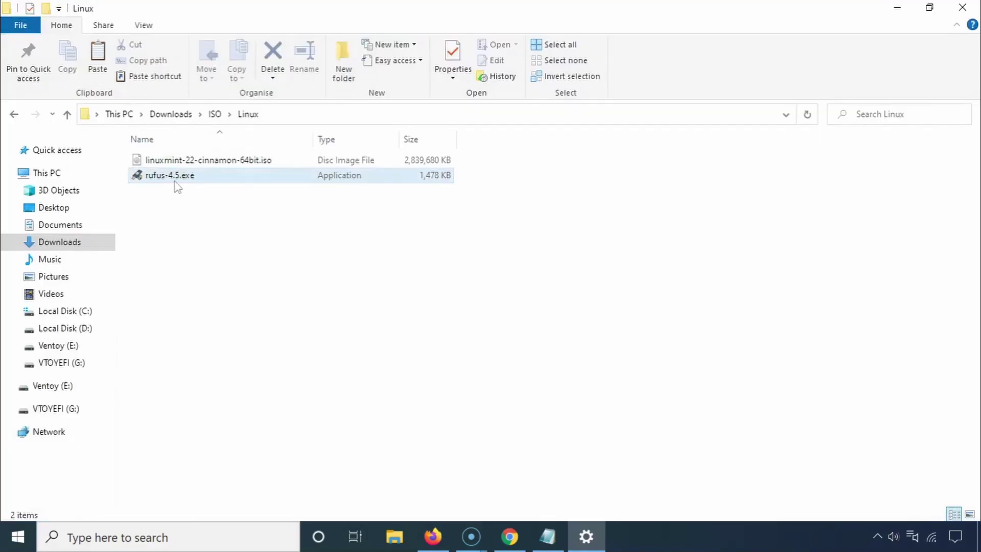
pyautogui.doubleClick(176, 180)
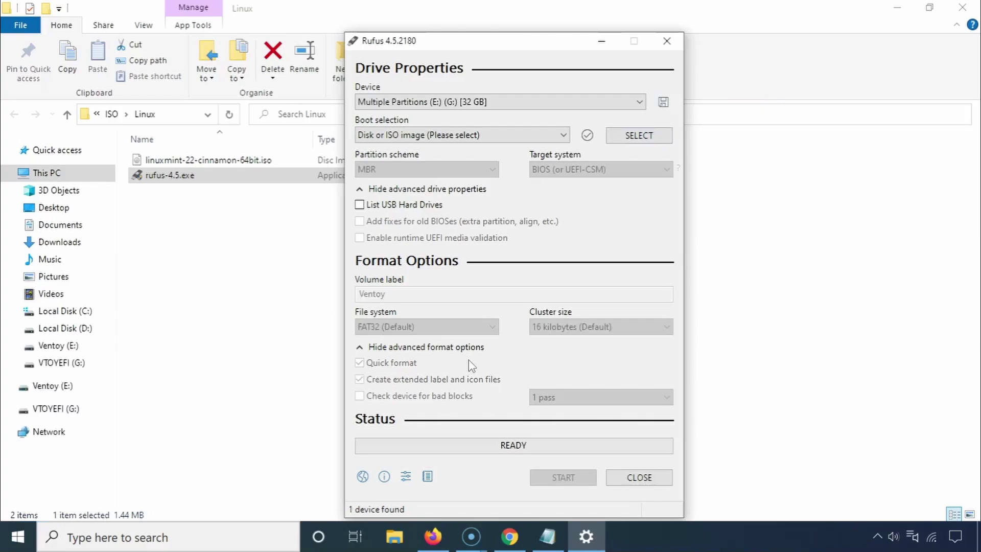
# Load linuxmint-22-cinnamon-64bit.iso as the Rufus boot image.
pyautogui.click(647, 138)
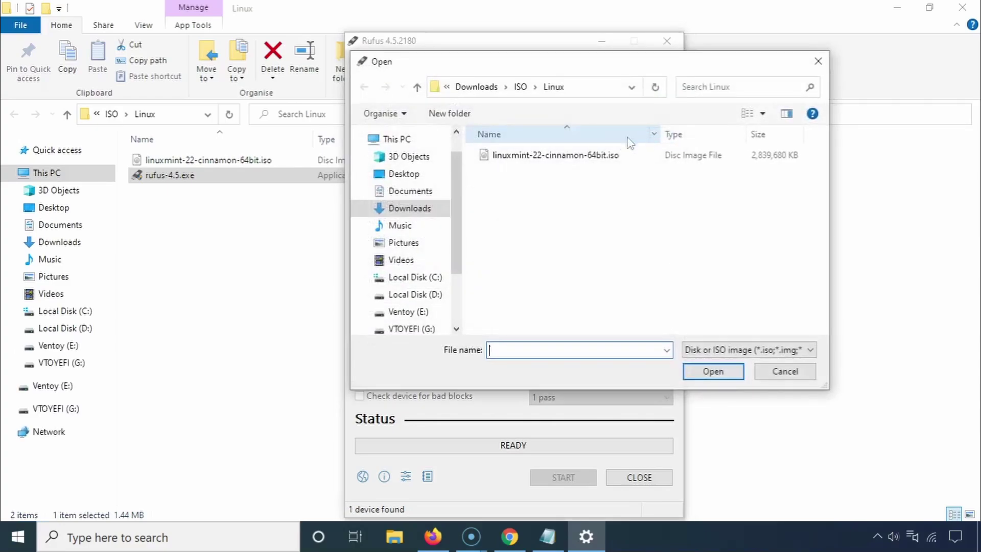
pyautogui.click(569, 155)
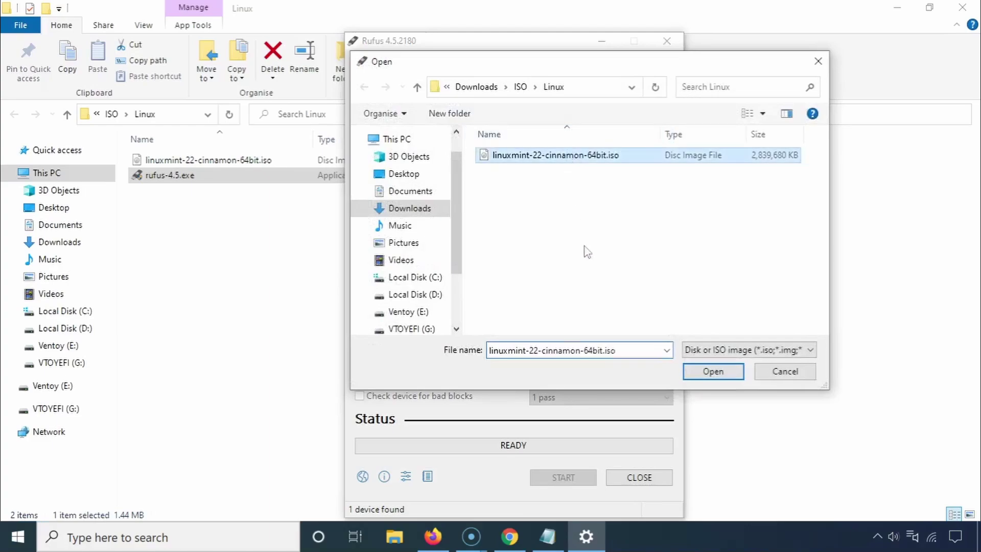
pyautogui.click(704, 377)
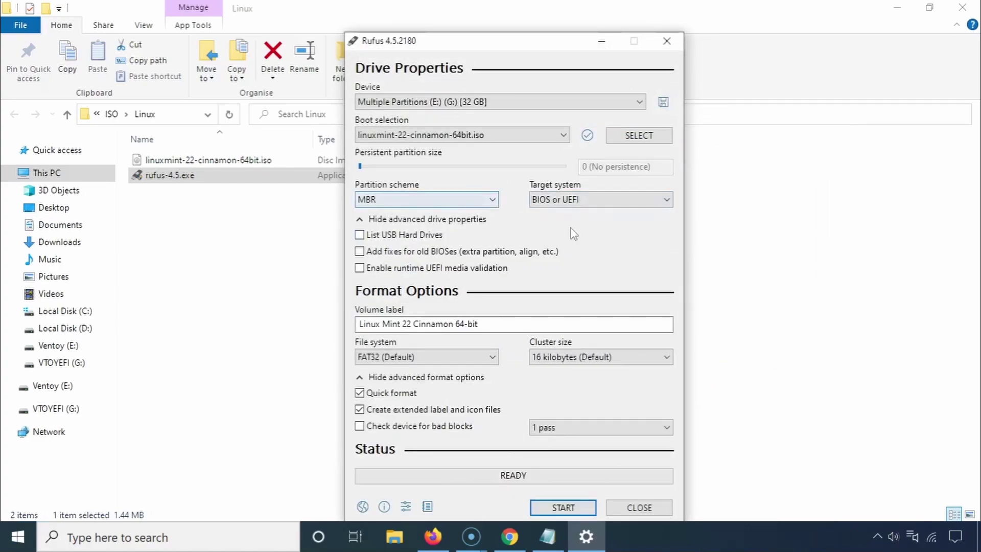
# Keep MBR with a BIOS or UEFI target and enable listing USB hard drives.
pyautogui.click(493, 204)
pyautogui.click(442, 213)
pyautogui.click(643, 201)
pyautogui.click(644, 212)
pyautogui.click(661, 237)
# Try the GPT partition scheme, revert to MBR, and set the file system to NTFS.
pyautogui.click(429, 199)
pyautogui.click(428, 224)
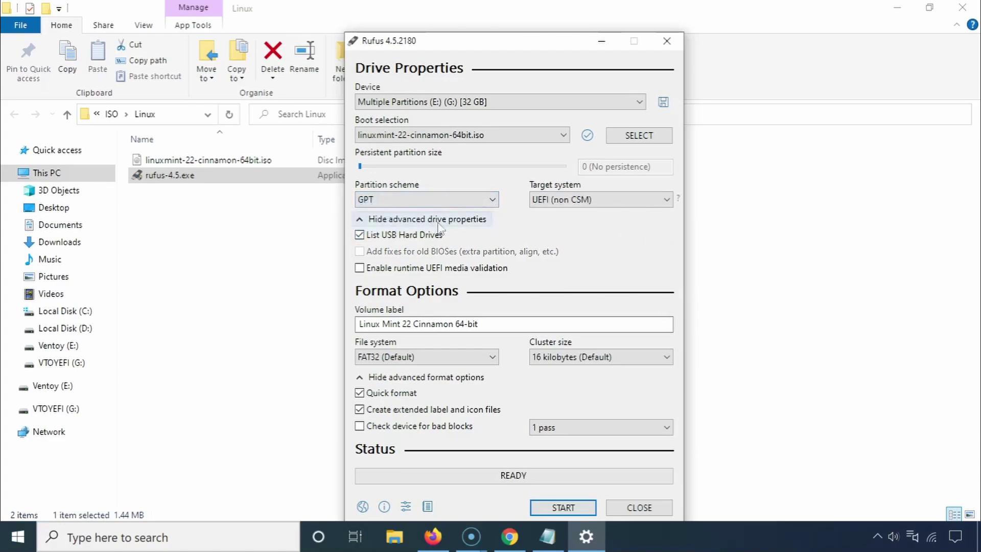
pyautogui.click(653, 201)
pyautogui.click(654, 212)
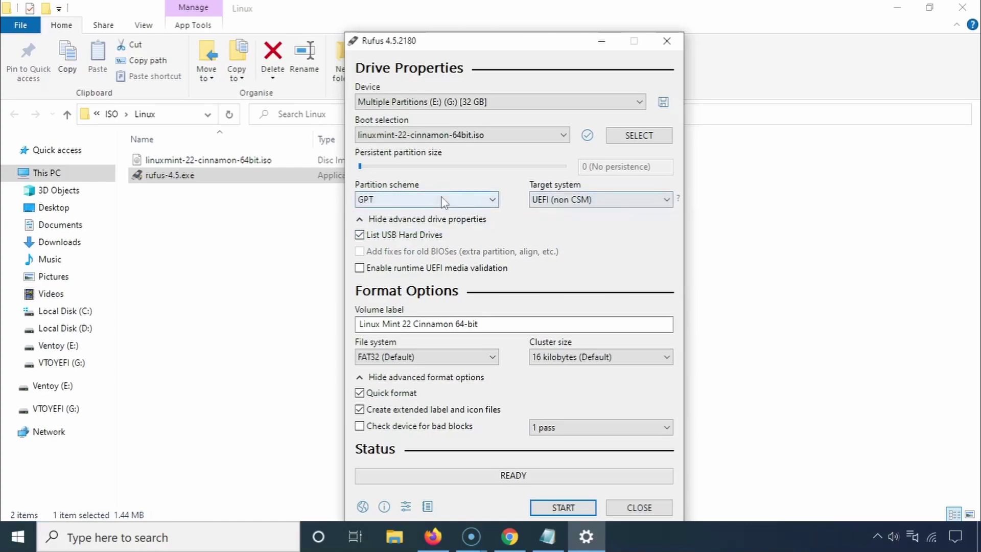
pyautogui.click(460, 199)
pyautogui.click(387, 211)
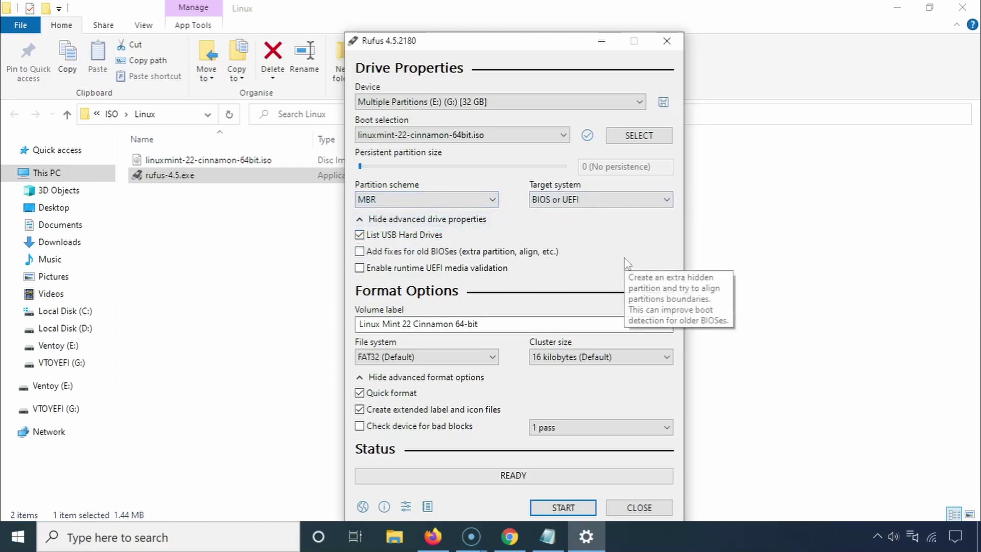
pyautogui.click(462, 358)
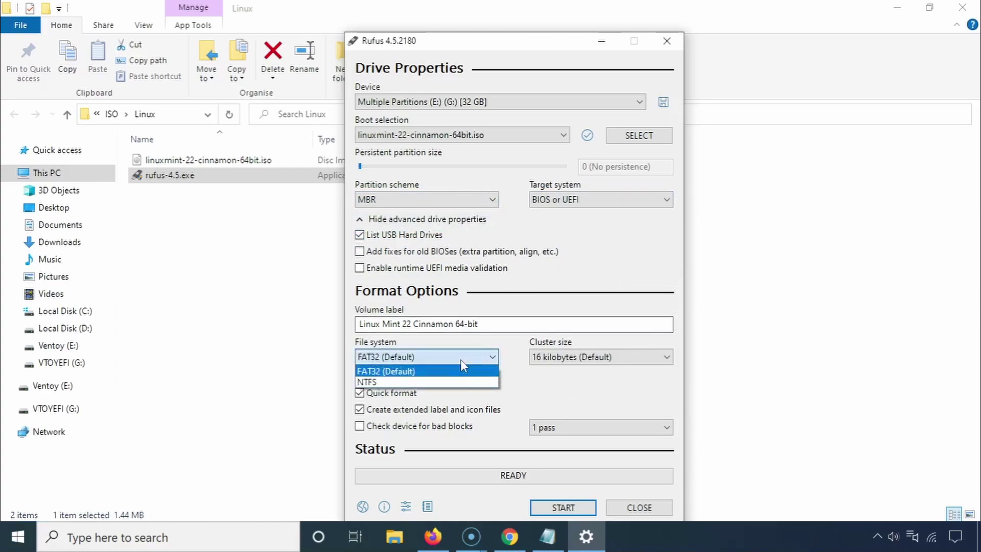
pyautogui.click(427, 381)
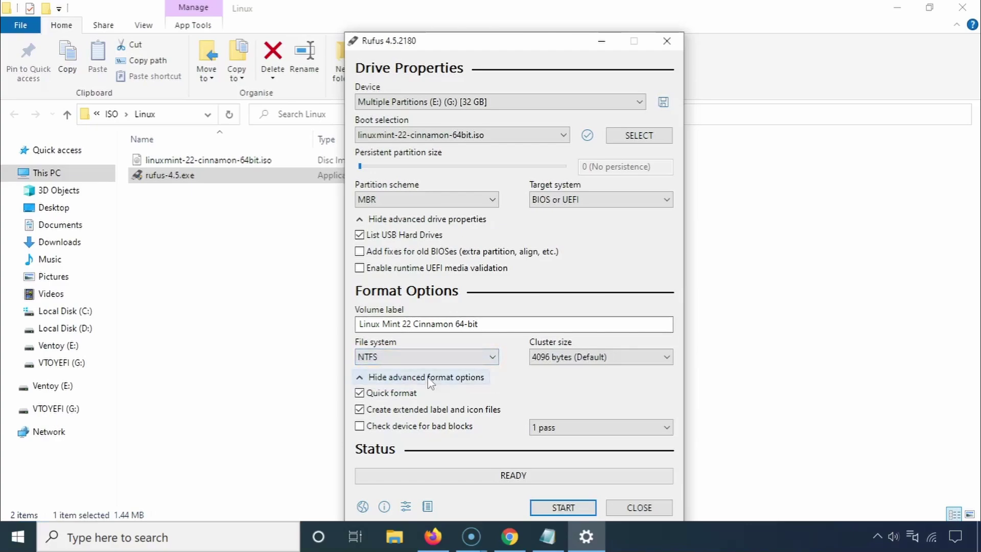
# Write the ISO to the USB drive in ISO Image mode, downloading Syslinux and accepting data erasure.
pyautogui.click(578, 511)
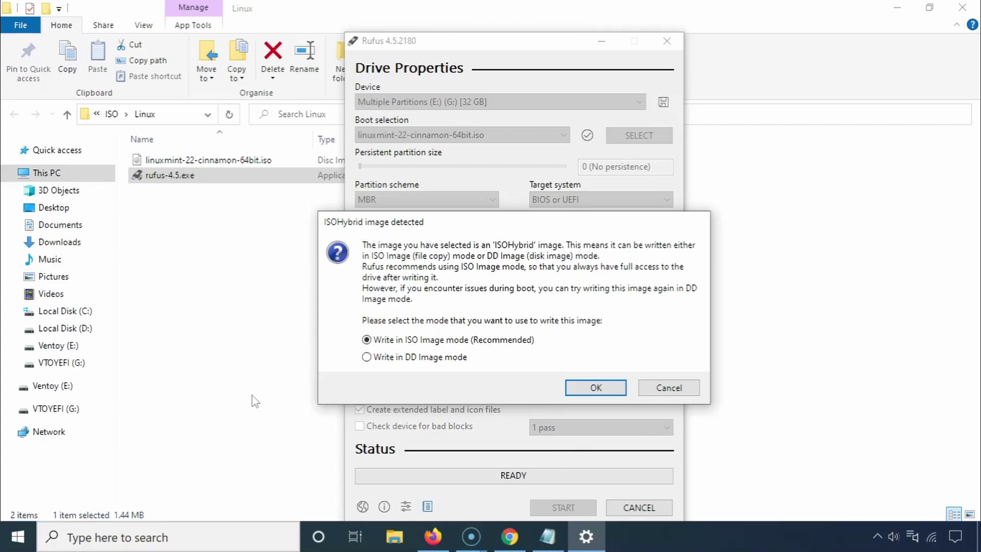
pyautogui.click(596, 388)
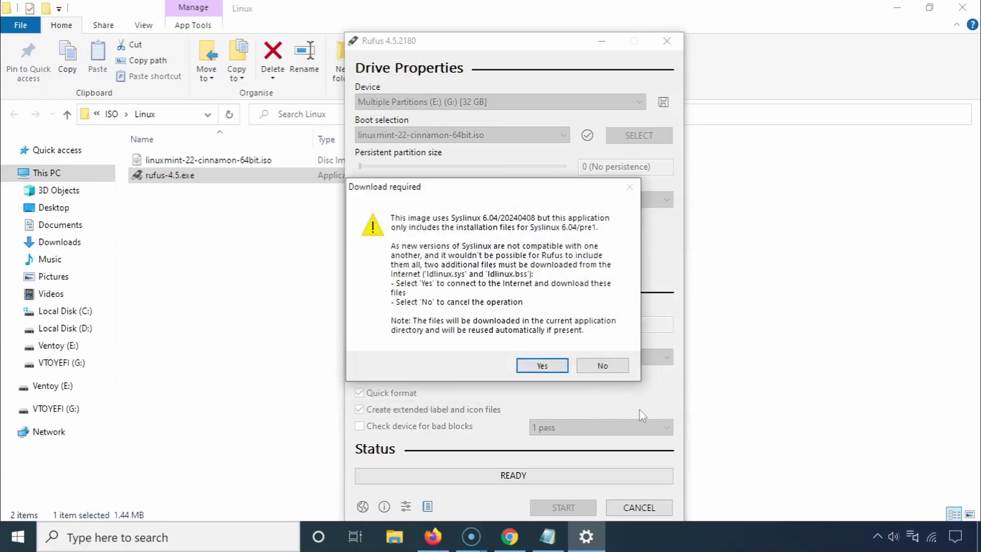
pyautogui.click(536, 369)
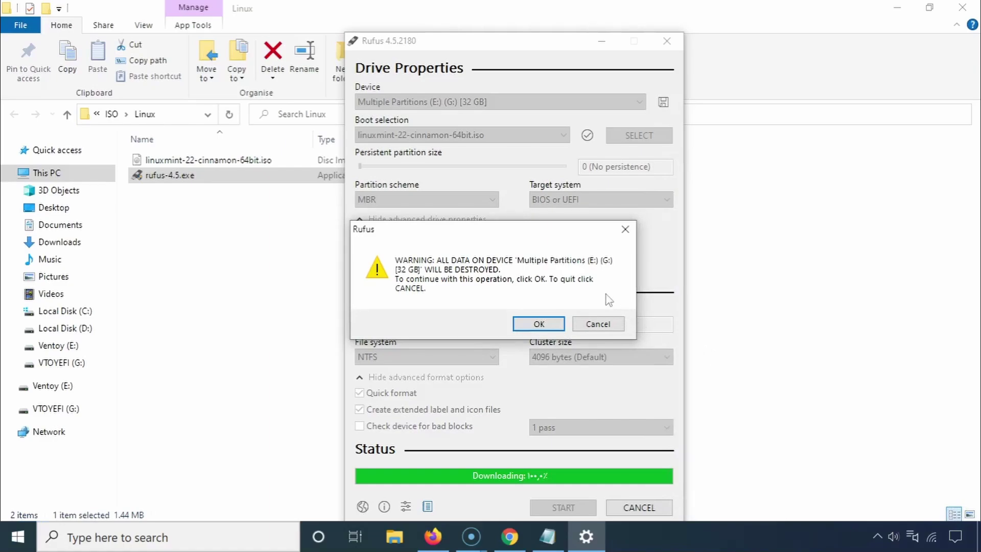
pyautogui.click(538, 324)
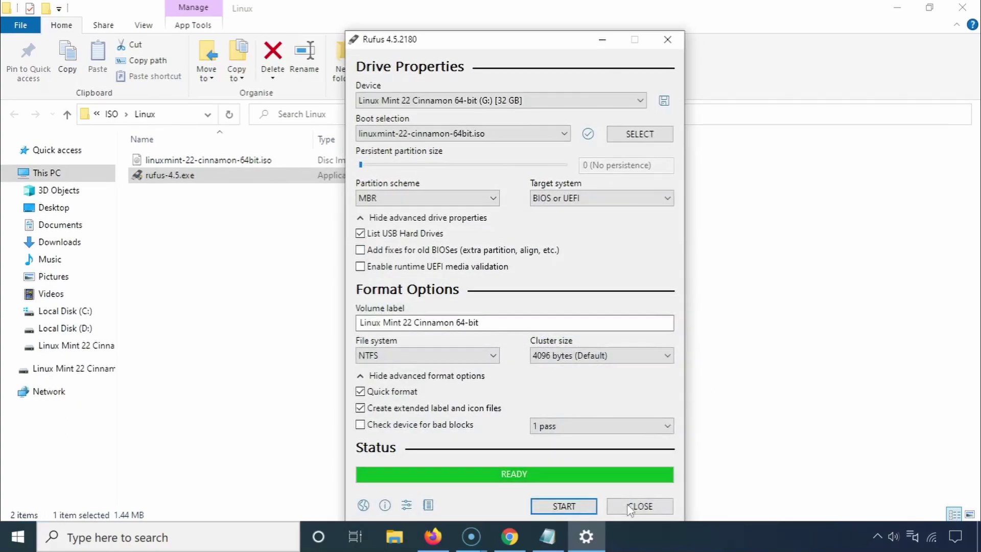
# Close Rufus, then show the Save & Exit options in the AORUS BIOS.
pyautogui.click(630, 506)
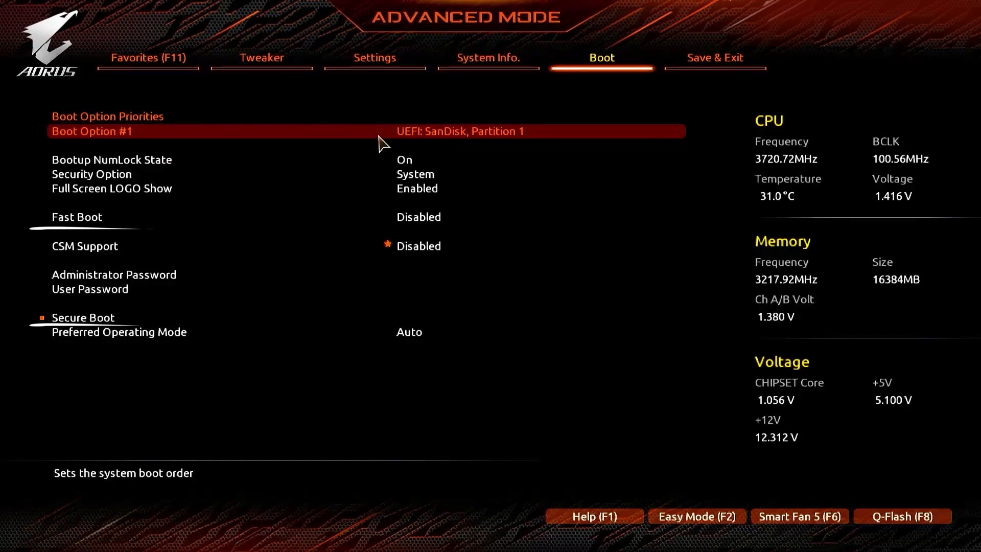
pyautogui.click(715, 57)
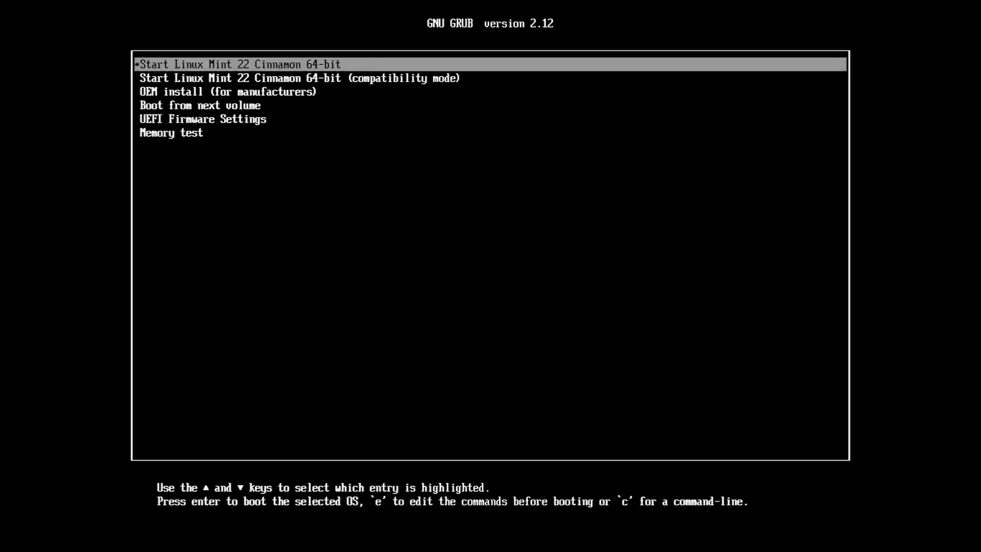
# Boot the standard Start Linux Mint 22 Cinnamon 64-bit GRUB entry.
pyautogui.press('Down')
pyautogui.press('Up')
pyautogui.press('Return')
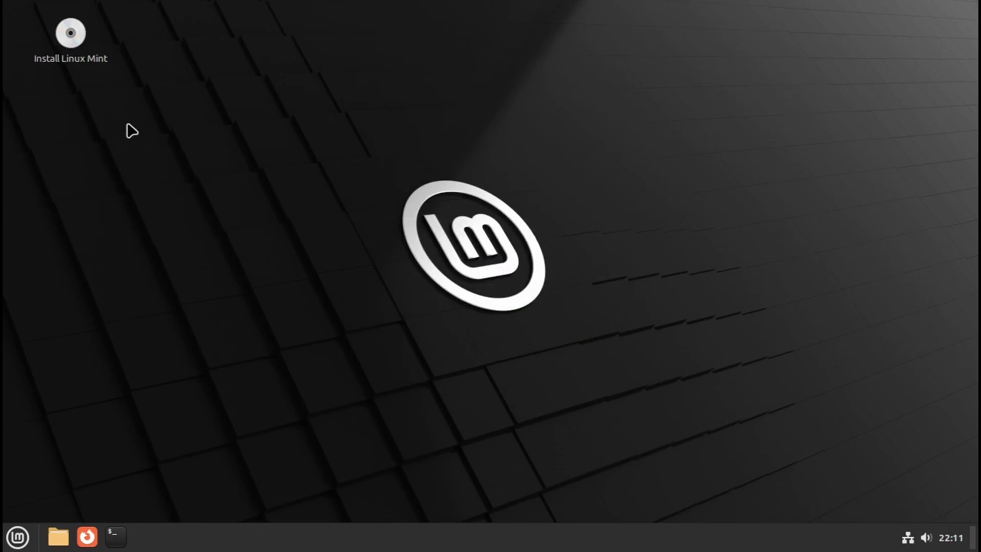
# Launch the installer, keep English and the English (US) keyboard, and include multimedia codecs.
pyautogui.doubleClick(72, 35)
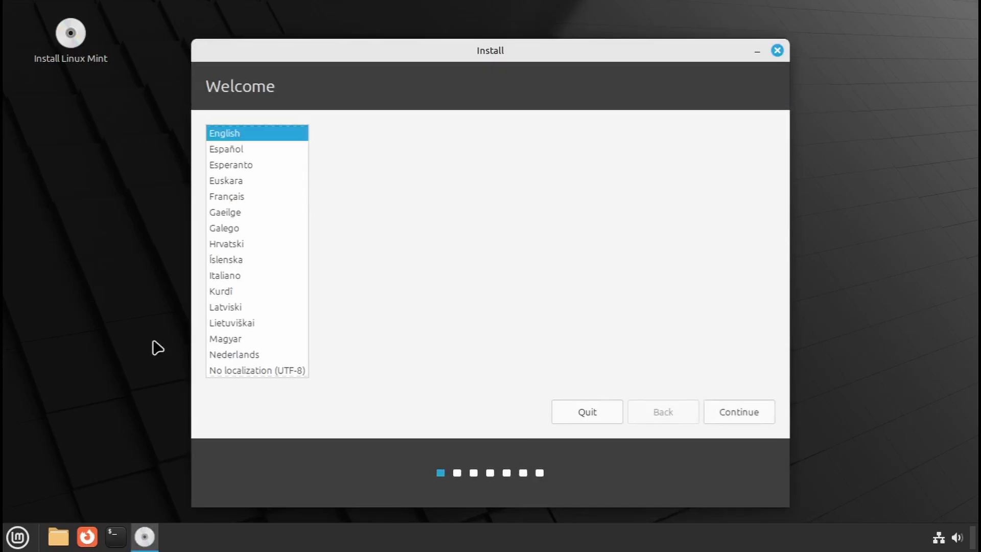
pyautogui.click(739, 412)
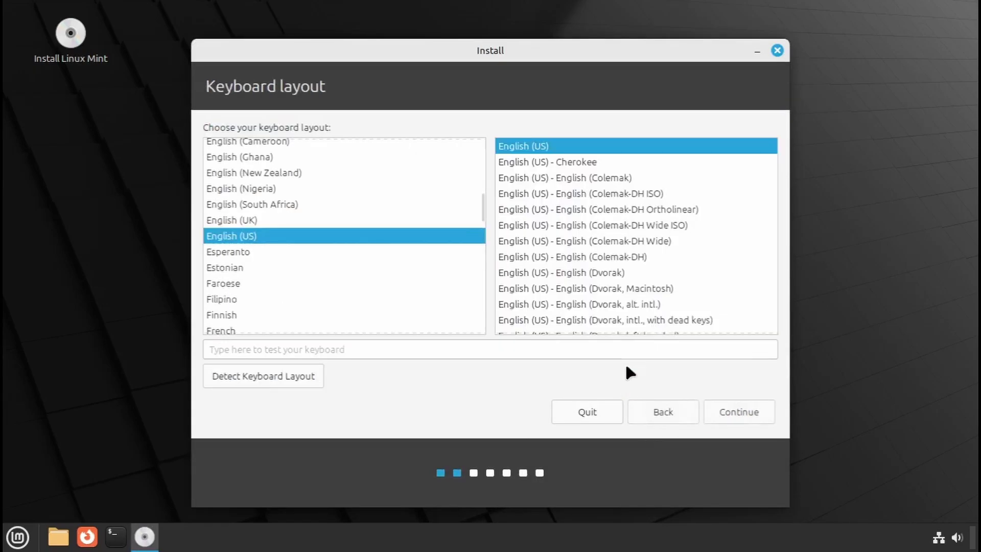
pyautogui.click(736, 411)
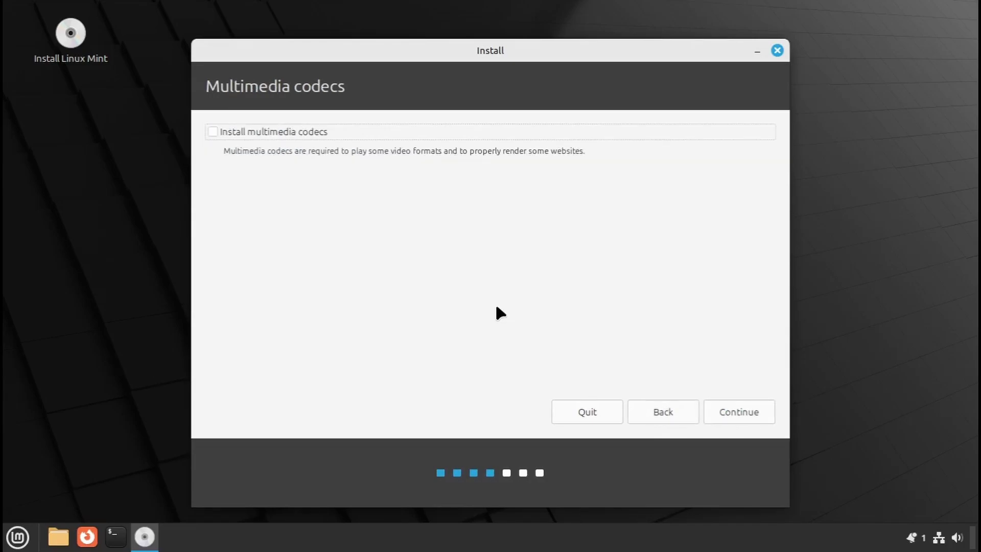
pyautogui.click(294, 131)
pyautogui.click(749, 413)
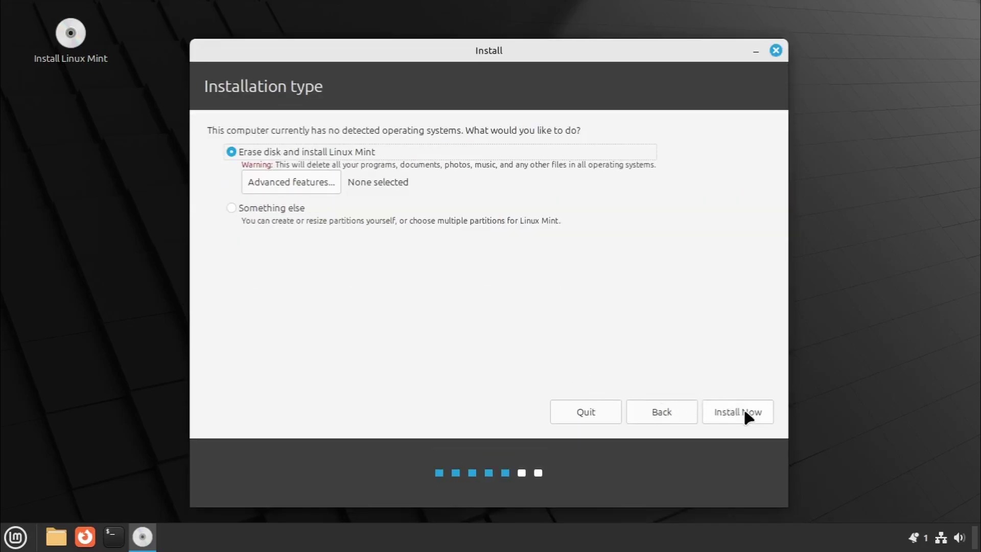
# Erase the whole disk for Linux Mint and confirm writing the partition changes.
pyautogui.click(744, 411)
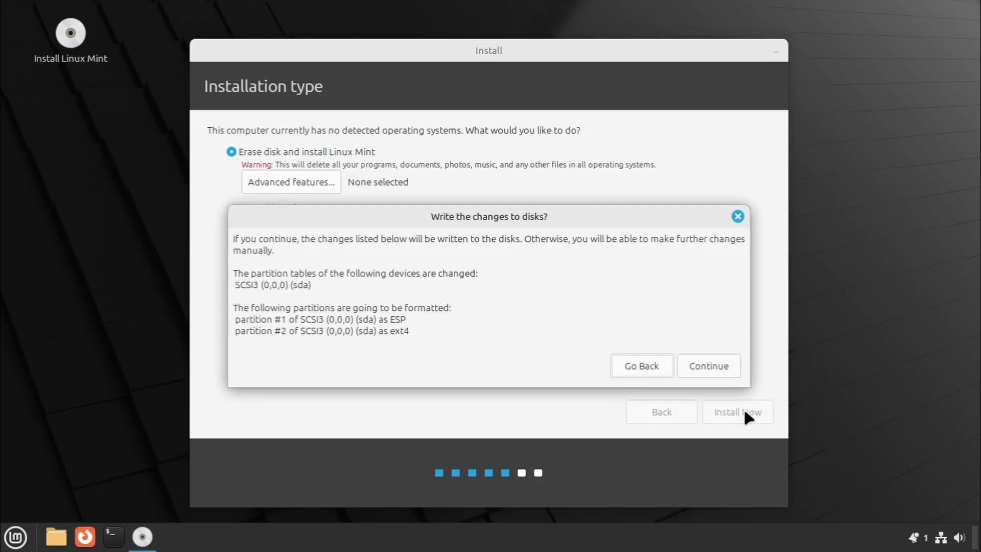
pyautogui.click(722, 362)
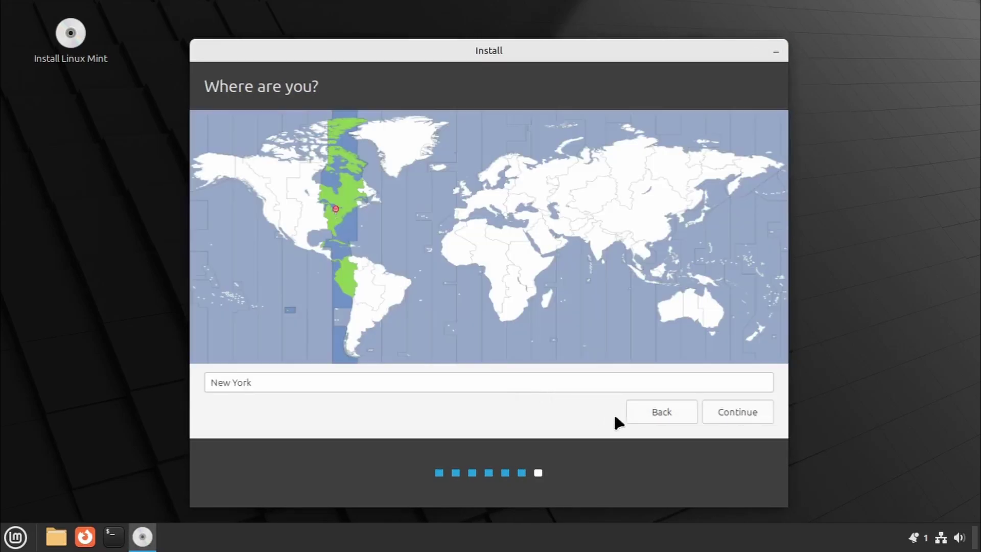
# Accept New York as the location, enter and confirm the account password, and start installing.
pyautogui.click(737, 411)
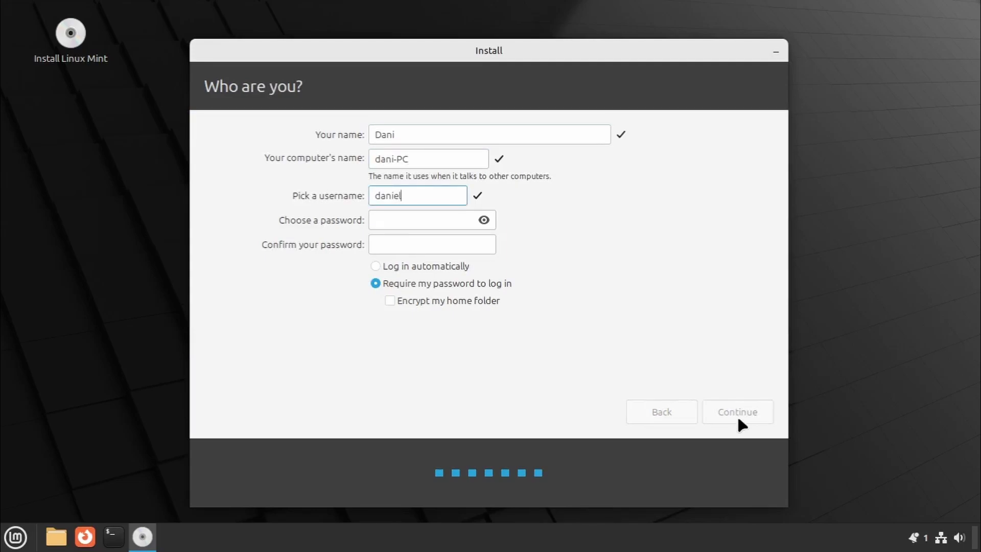
pyautogui.press('Tab')
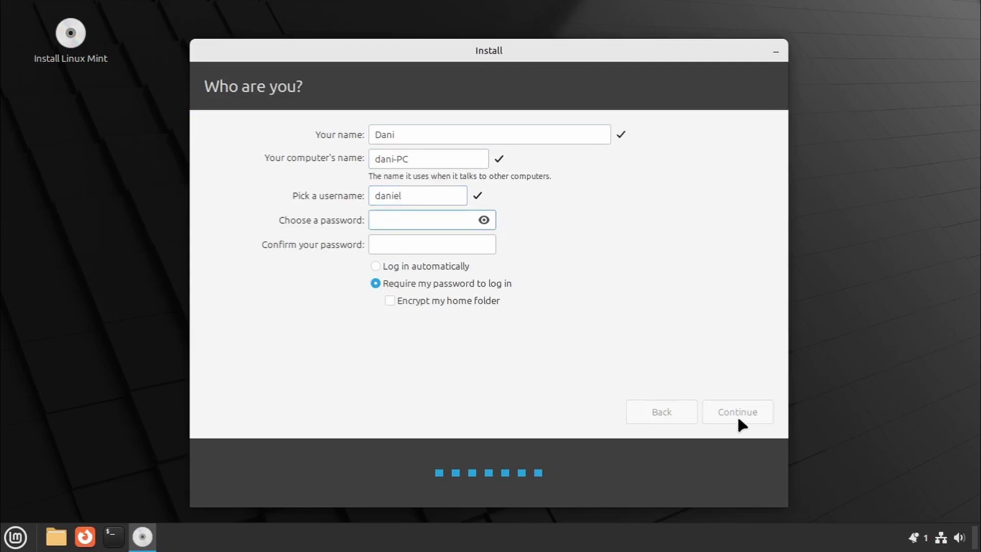
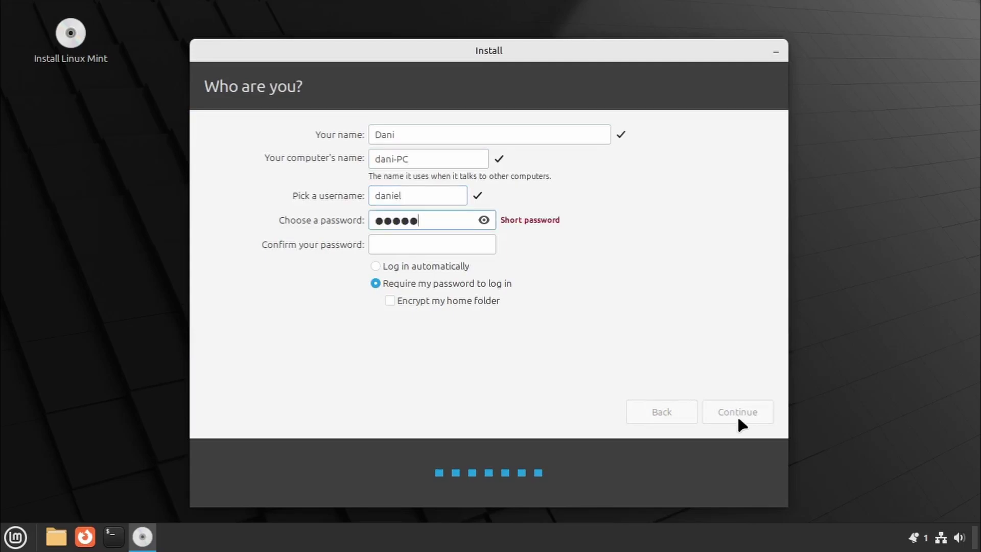
pyautogui.press('Tab')
pyautogui.click(761, 412)
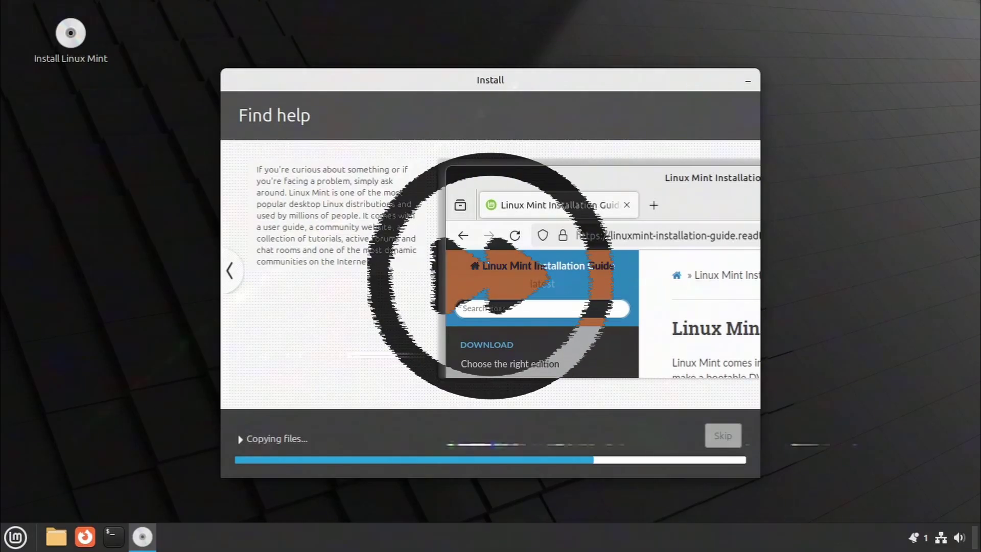
# Page back seven slides and forward four in the install slideshow, then restart into the new system.
pyautogui.click(229, 271)
pyautogui.click(229, 271)
pyautogui.click(229, 271)
pyautogui.click(229, 270)
pyautogui.click(229, 271)
pyautogui.click(229, 270)
pyautogui.click(230, 271)
pyautogui.click(750, 271)
pyautogui.click(749, 271)
pyautogui.click(749, 271)
pyautogui.click(750, 270)
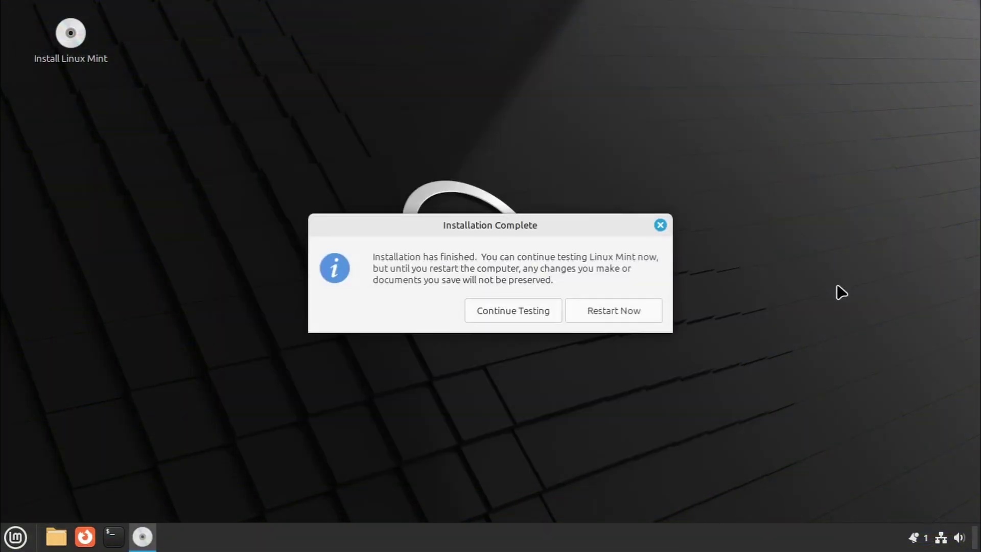
pyautogui.click(622, 317)
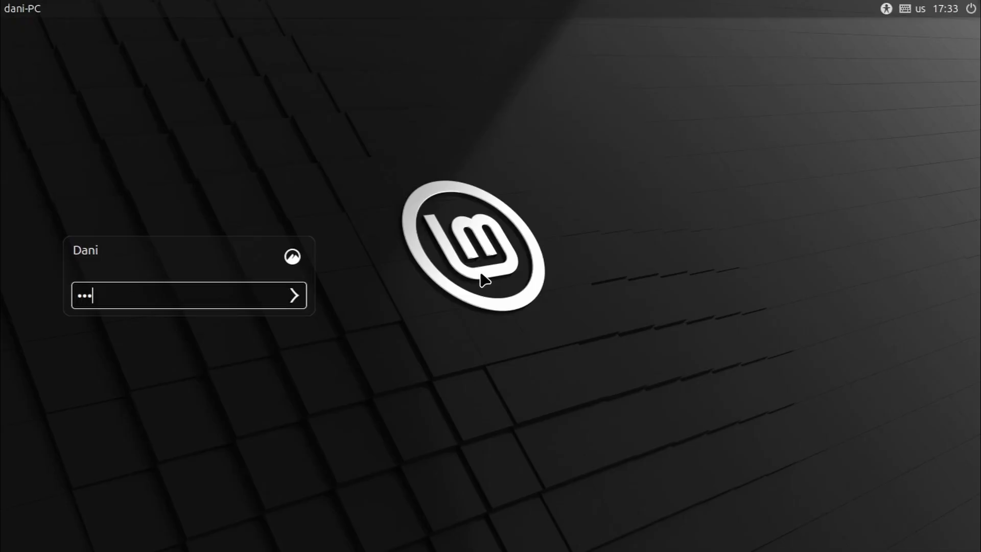
# Log in with the account password and show the Welcome screen's First Steps page.
pyautogui.write('••••')
pyautogui.press('Return')
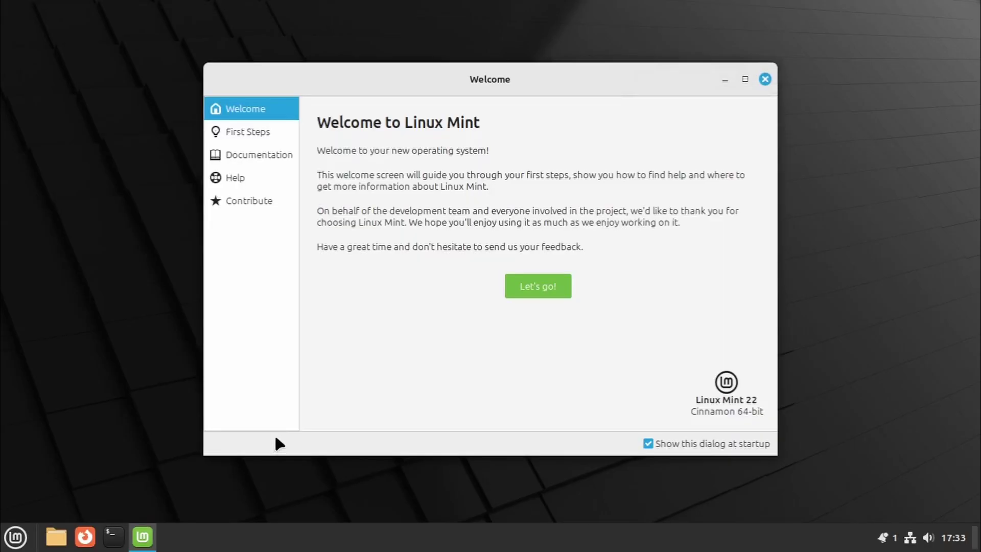
pyautogui.click(536, 285)
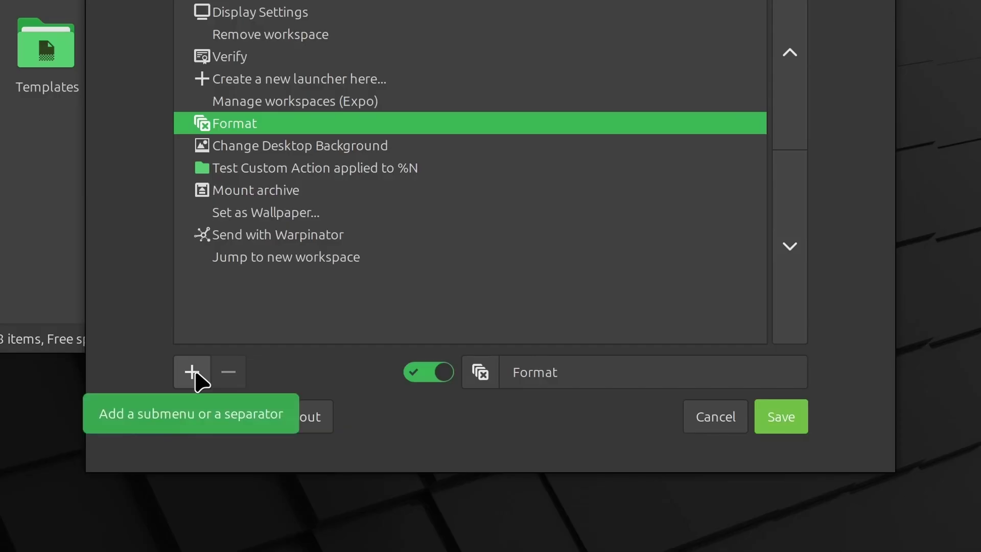
# Insert a new separator under Format in the actions layout, pick the Dark appearance, and close System Settings.
pyautogui.click(193, 373)
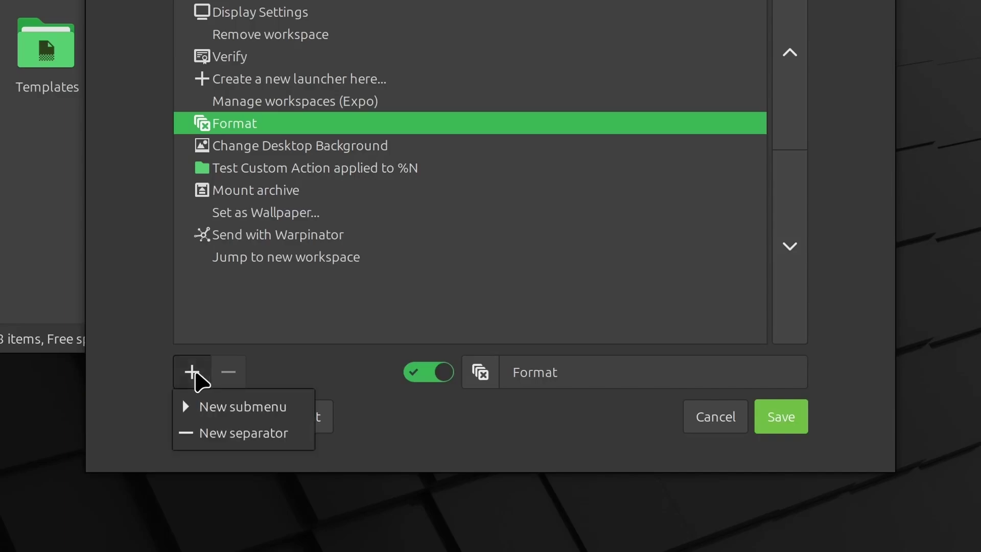
pyautogui.click(243, 434)
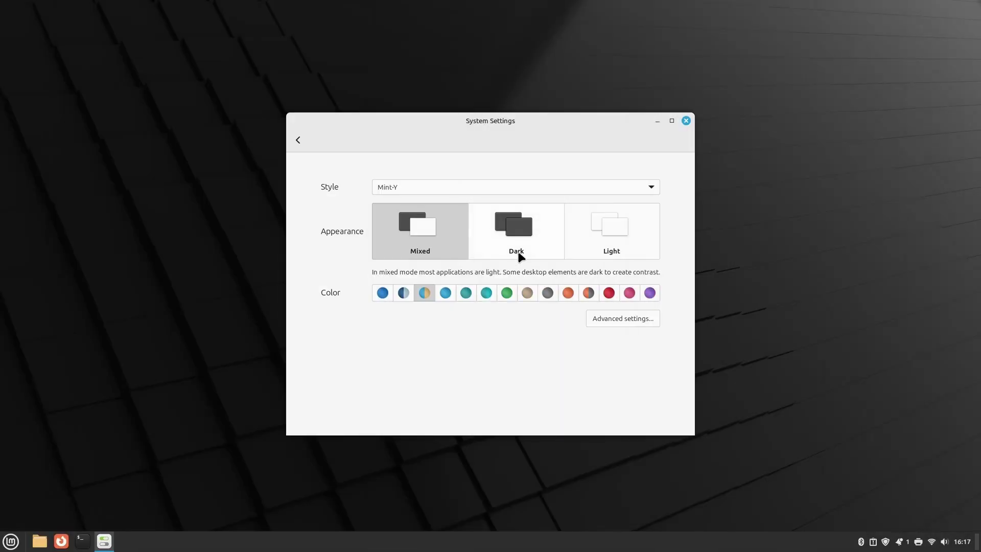
pyautogui.click(518, 254)
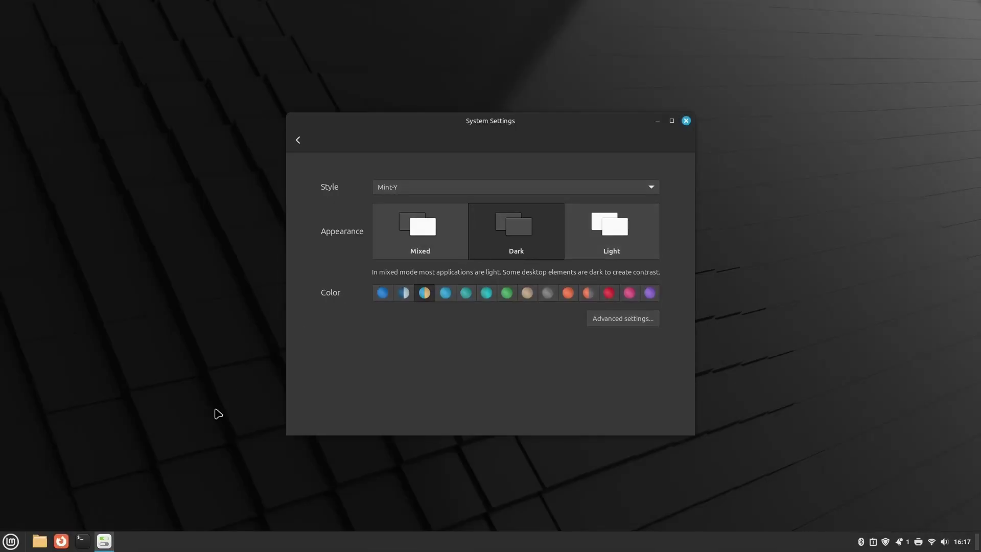
pyautogui.hotkey('alt', 'F4')
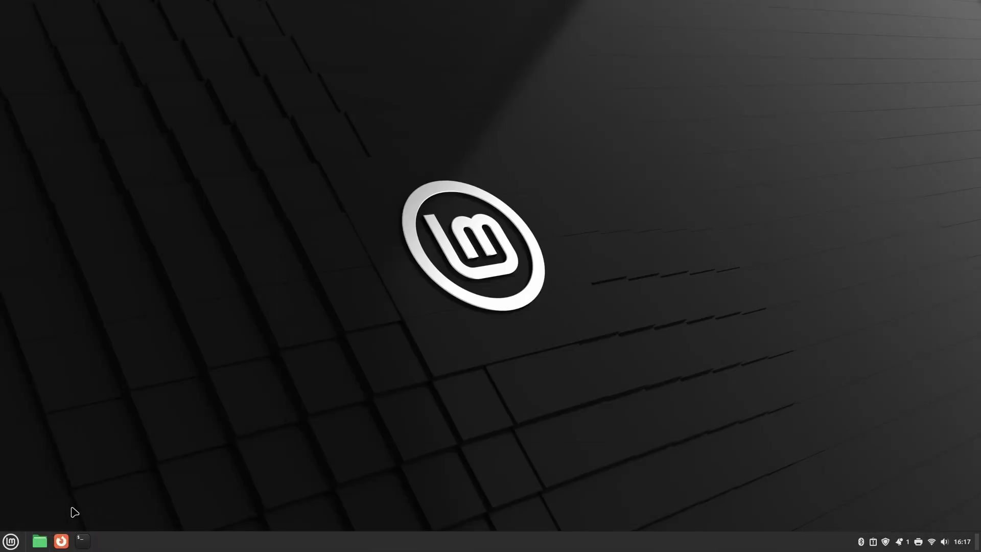